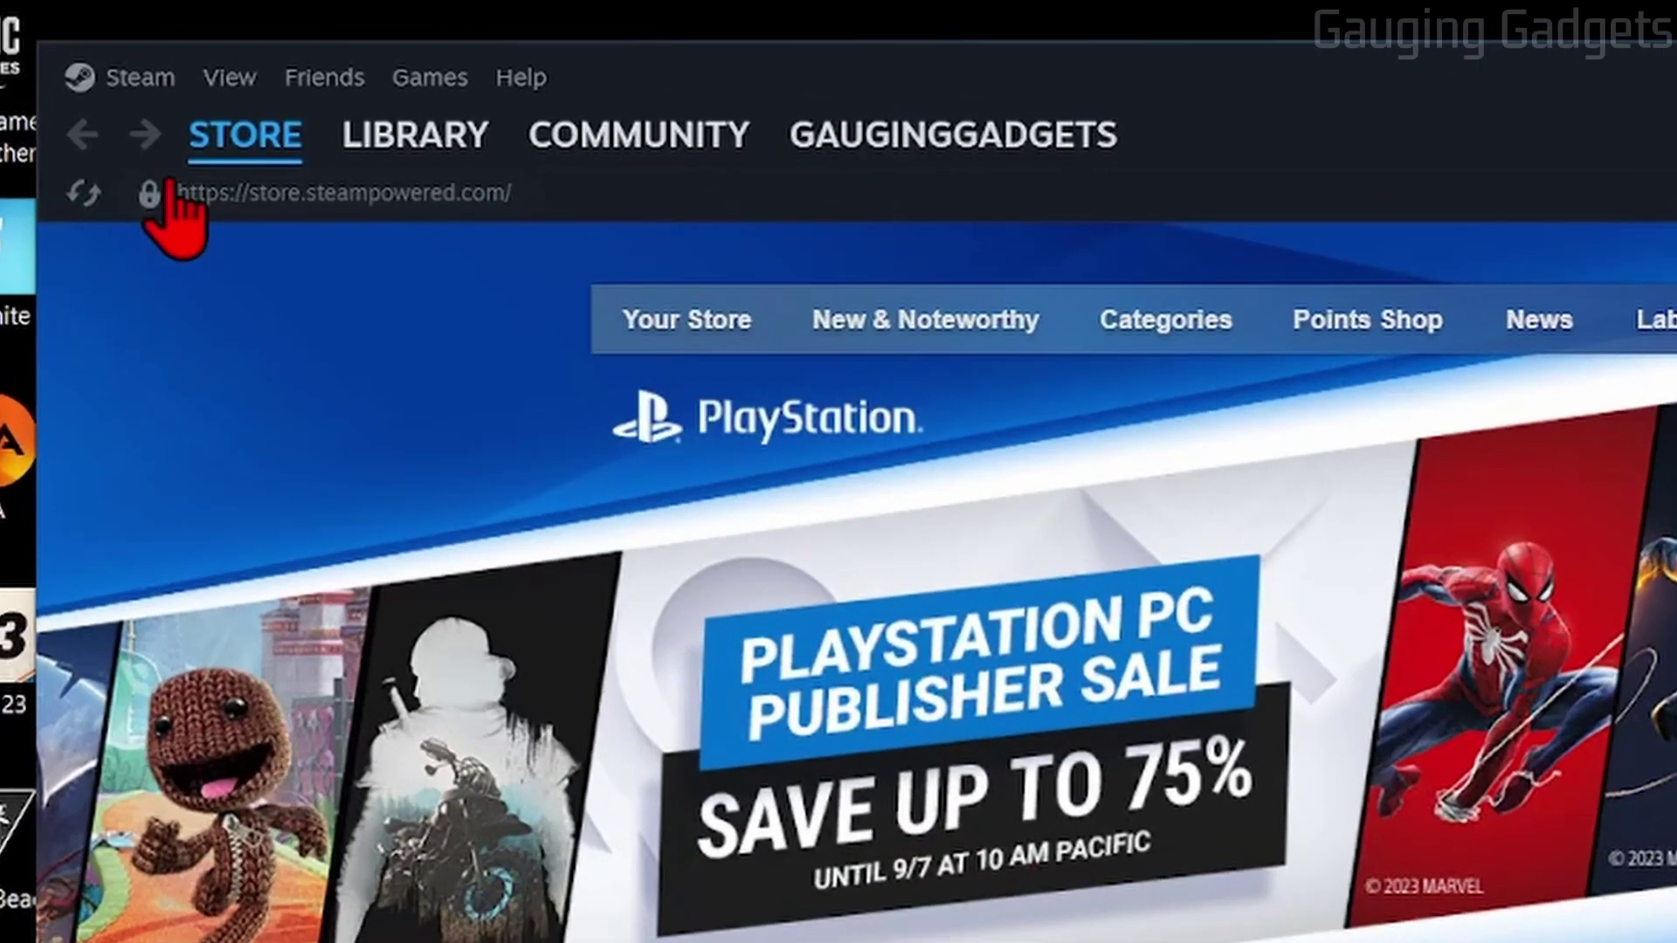
Enable Remote Play on this computer from the Remote Play page of Steam Settings
{"action": "left_click", "coordinate": [125, 81]}
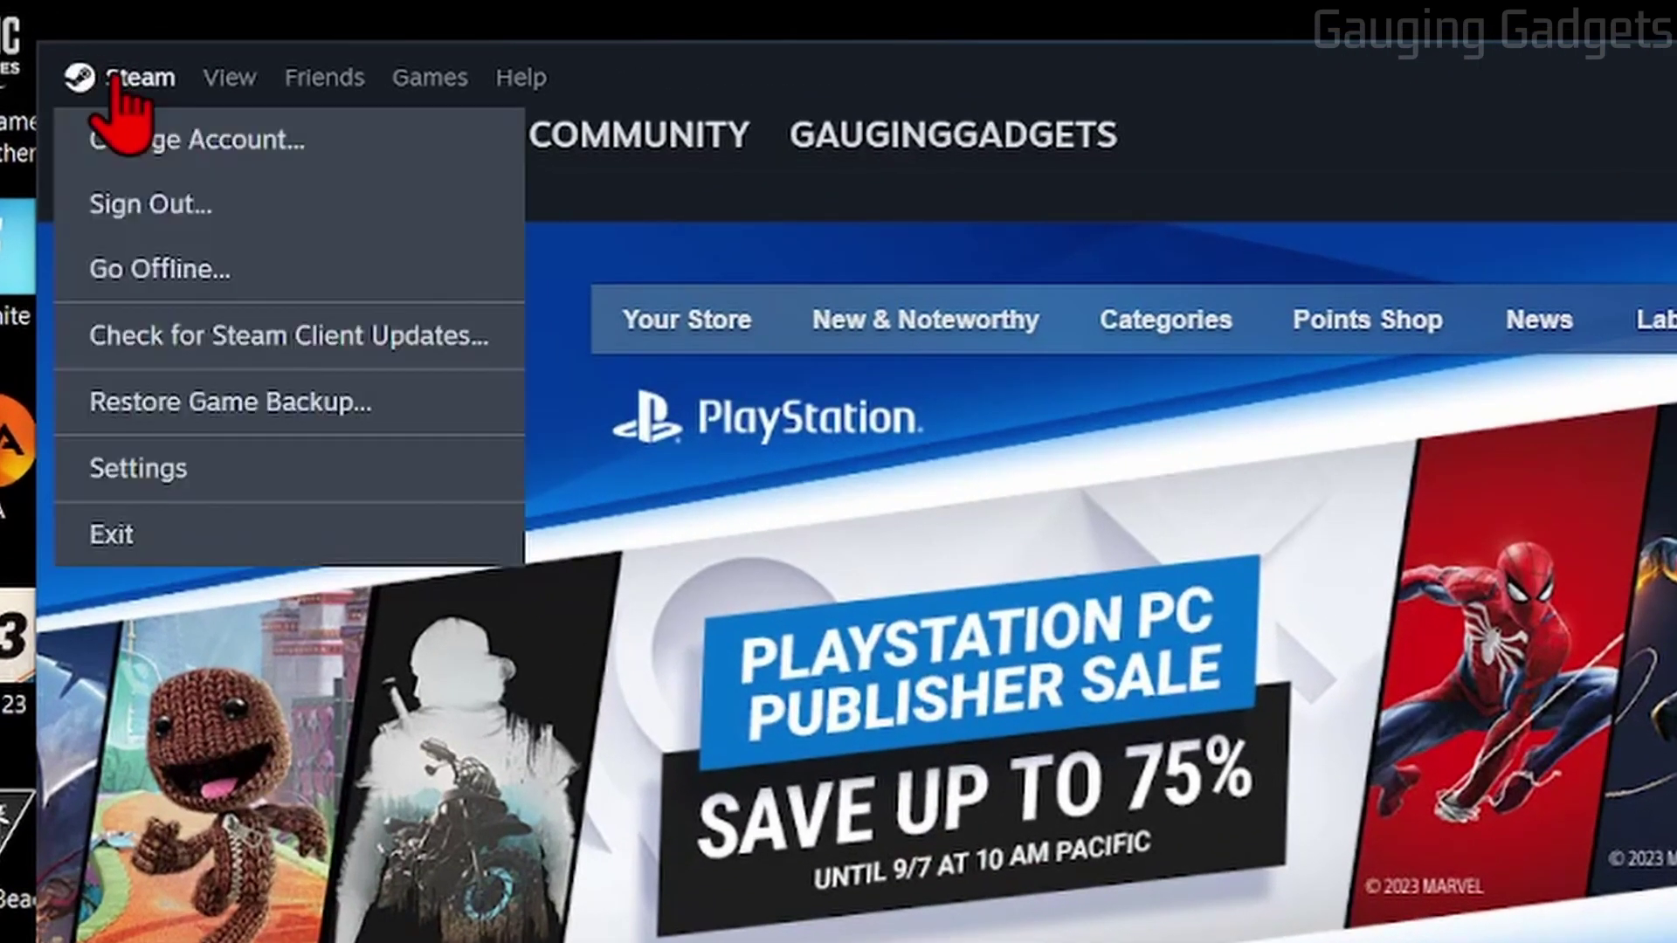
{"action": "left_click", "coordinate": [149, 474]}
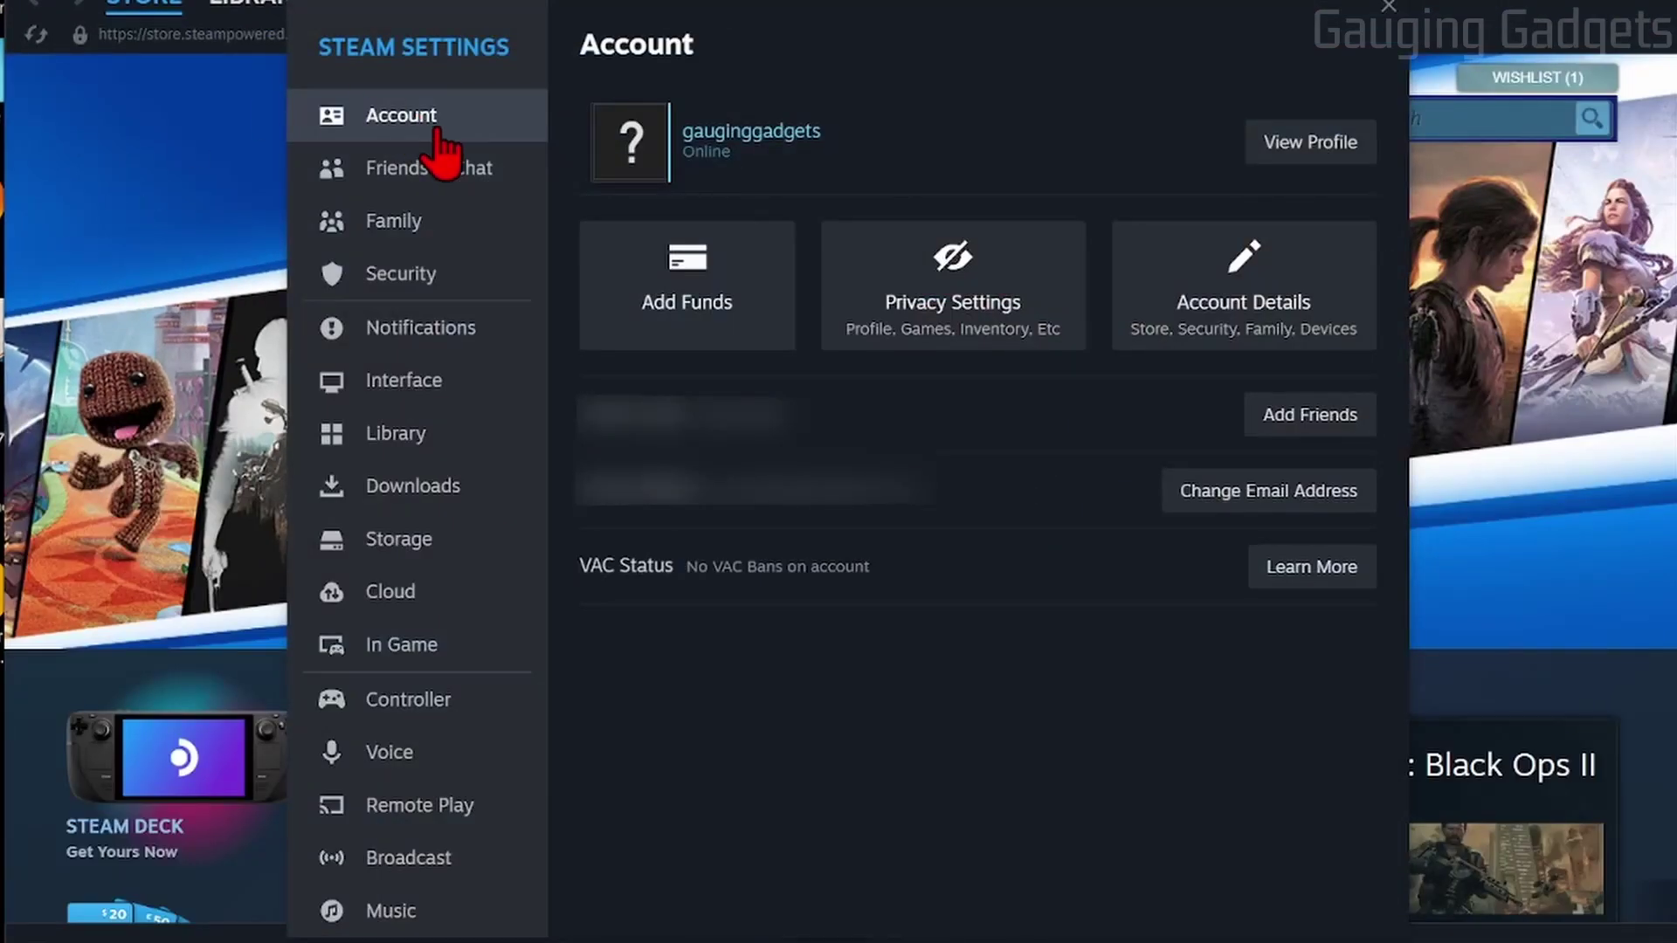
{"action": "left_click", "coordinate": [389, 802]}
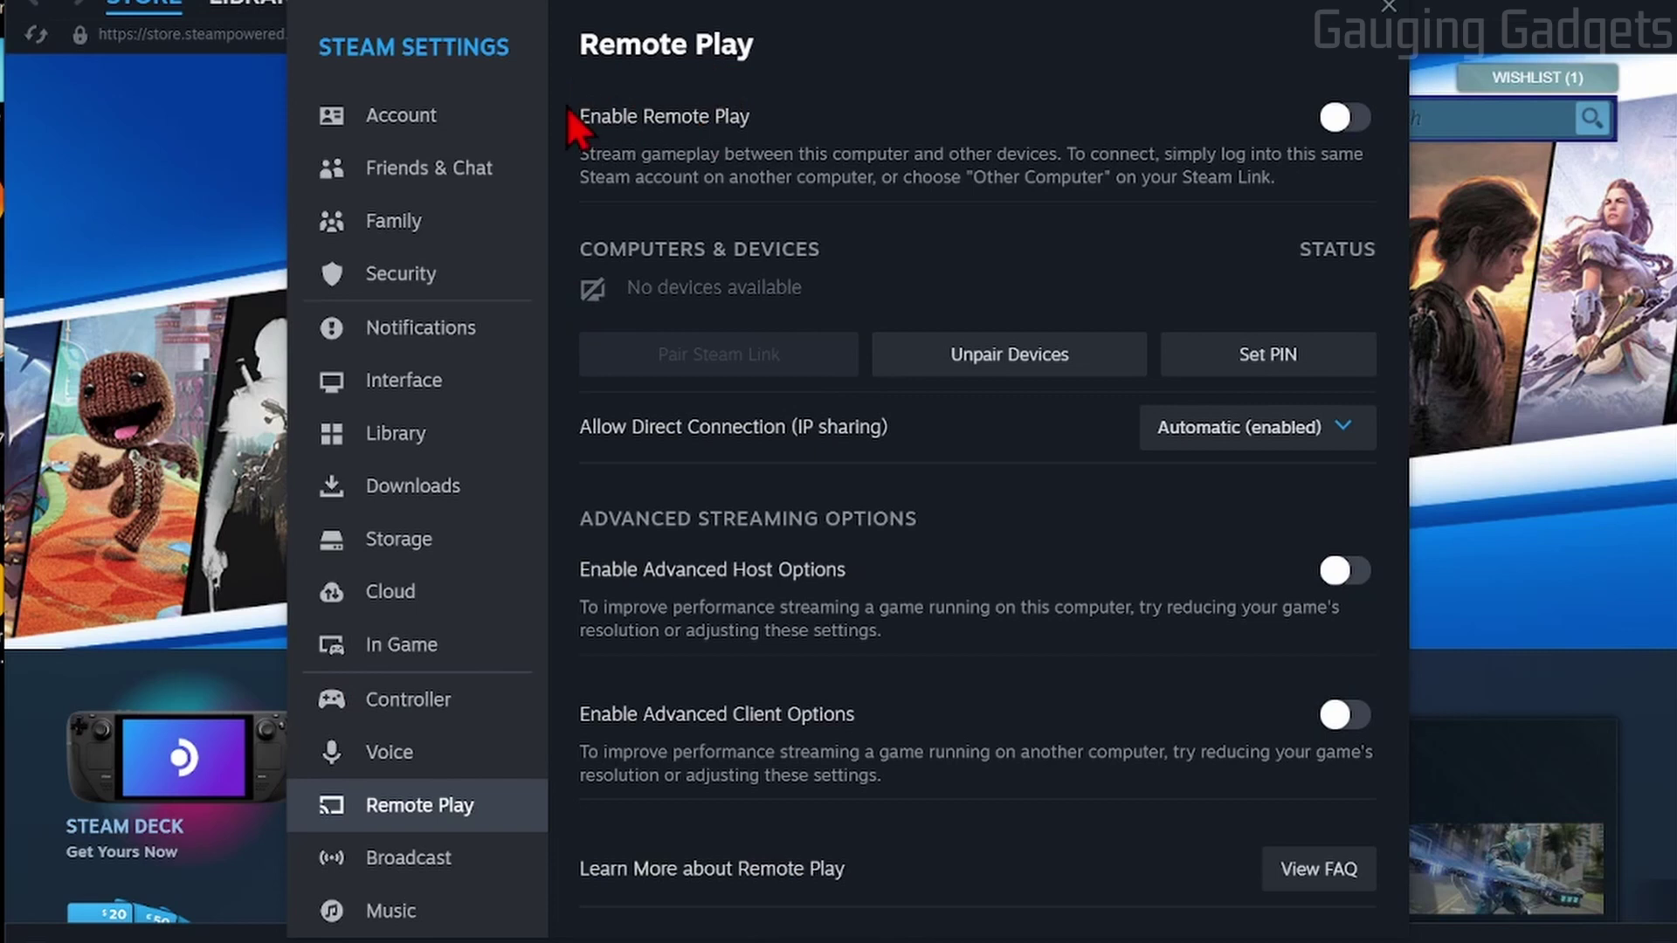
{"action": "left_click", "coordinate": [1336, 128]}
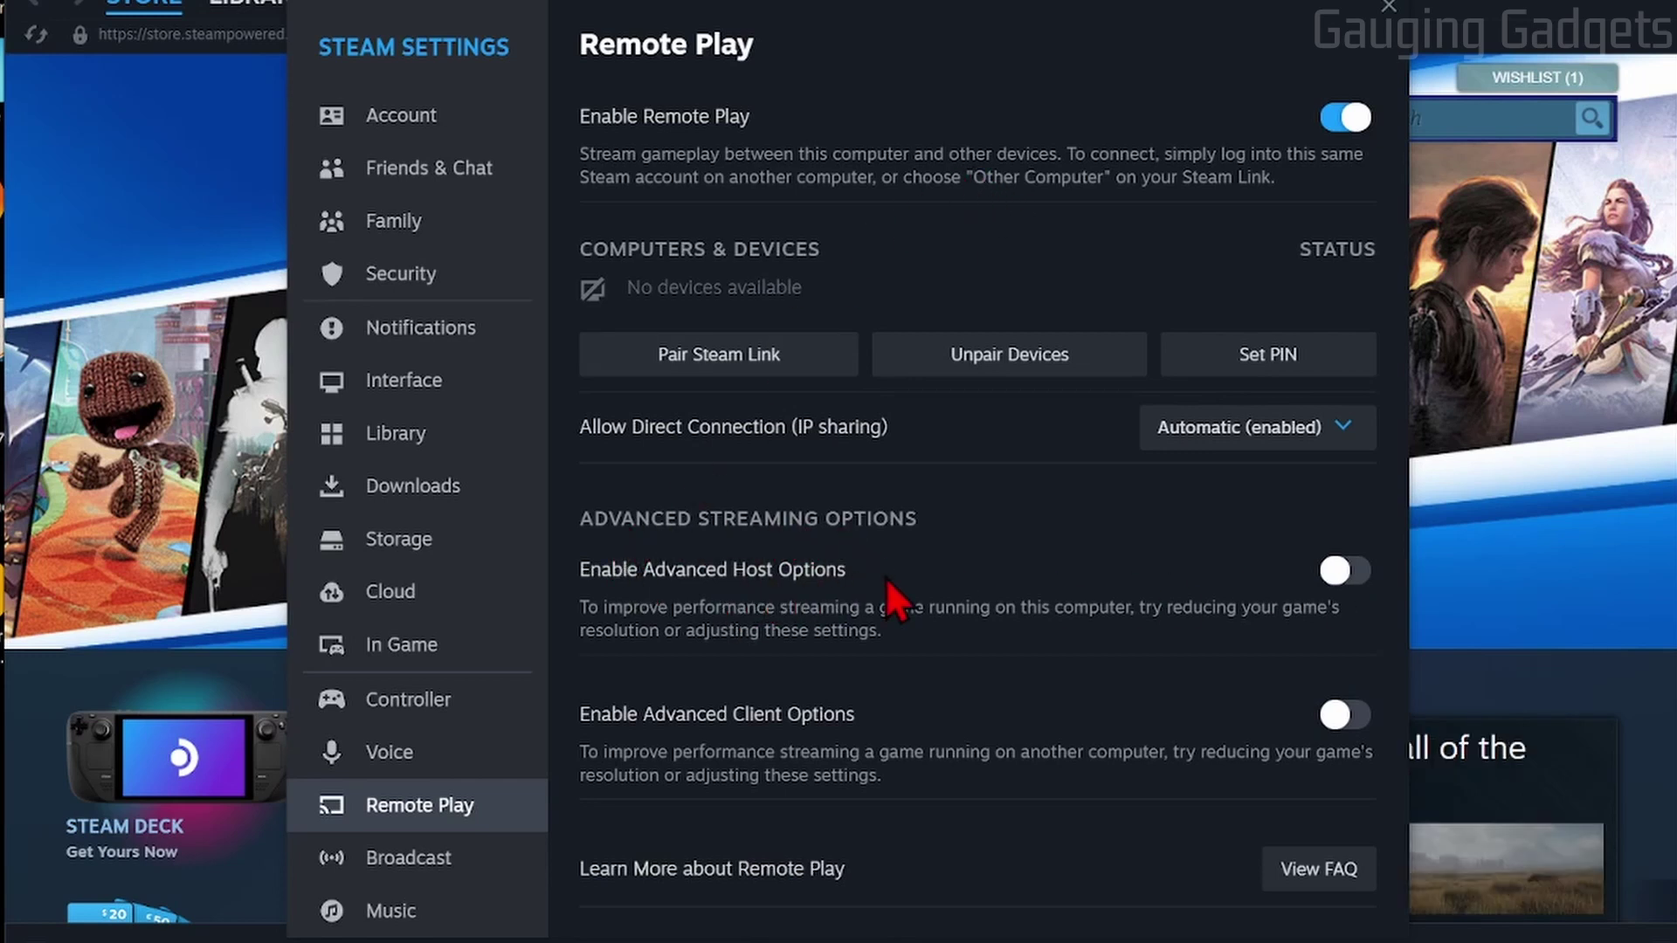
Turn on Advanced Host Options and 'Change desktop resolution to match streaming client', then close Settings
{"action": "left_click", "coordinate": [1334, 572]}
{"action": "scroll", "coordinate": [1334, 577], "scroll_direction": "down", "scroll_amount": 3}
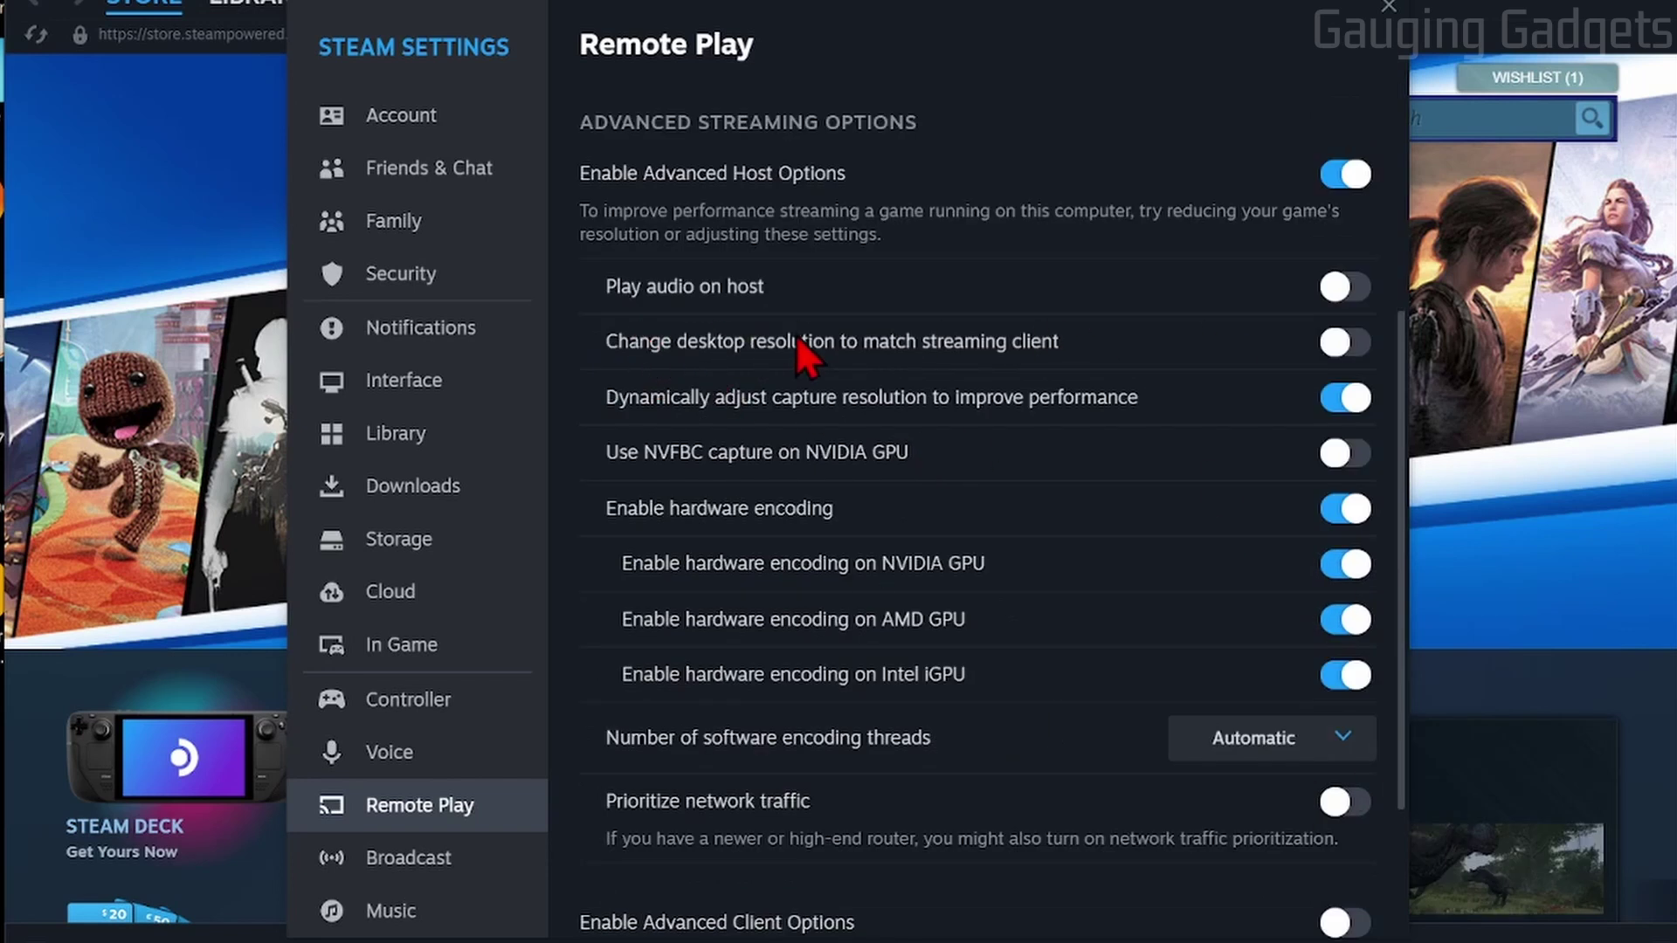
{"action": "left_click", "coordinate": [1342, 343]}
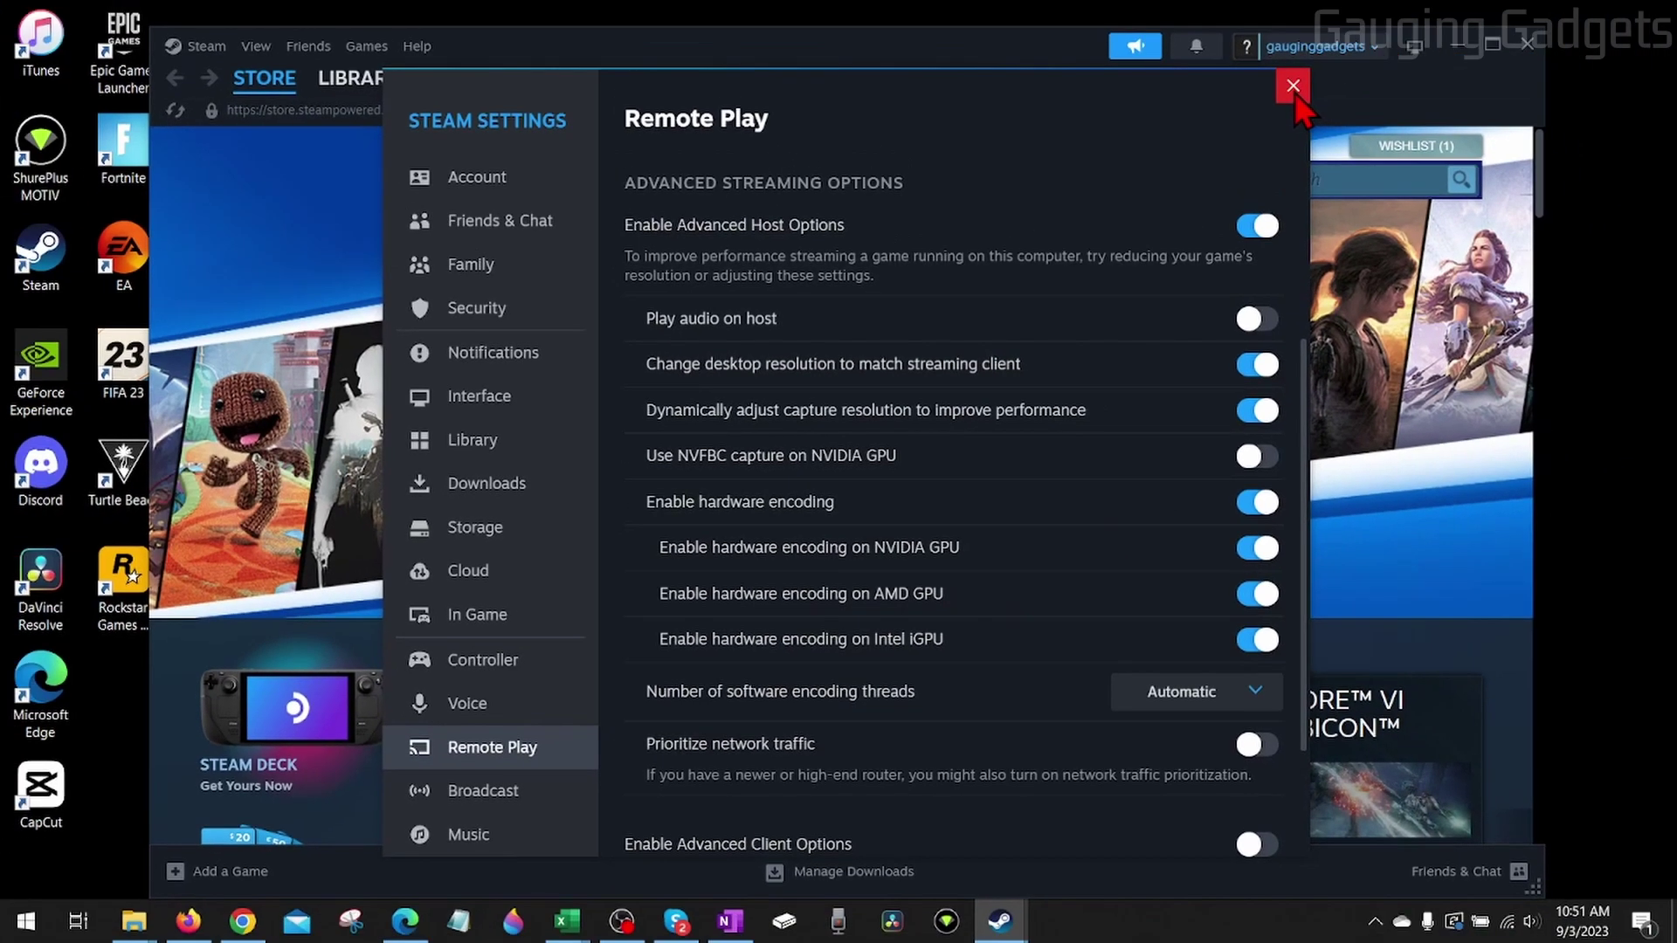
{"action": "left_click", "coordinate": [1296, 83]}
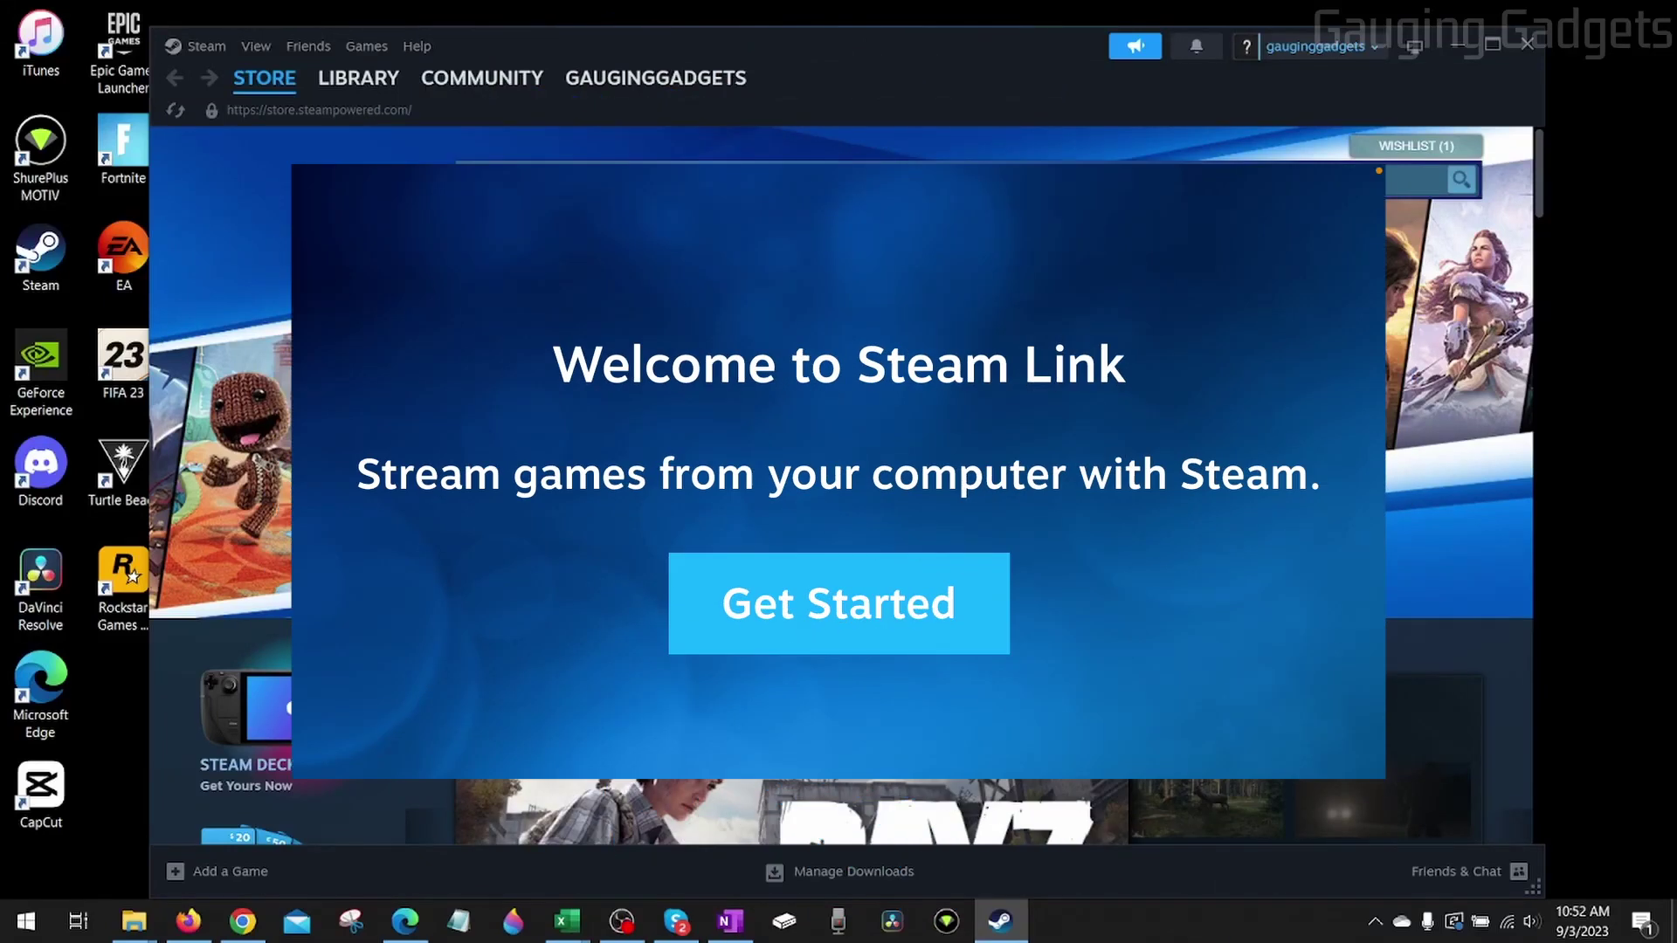
Check the laptop's Wi-Fi connection, then focus the Authorize Device PIN entry to pair the phone
{"action": "left_click", "coordinate": [1507, 923]}
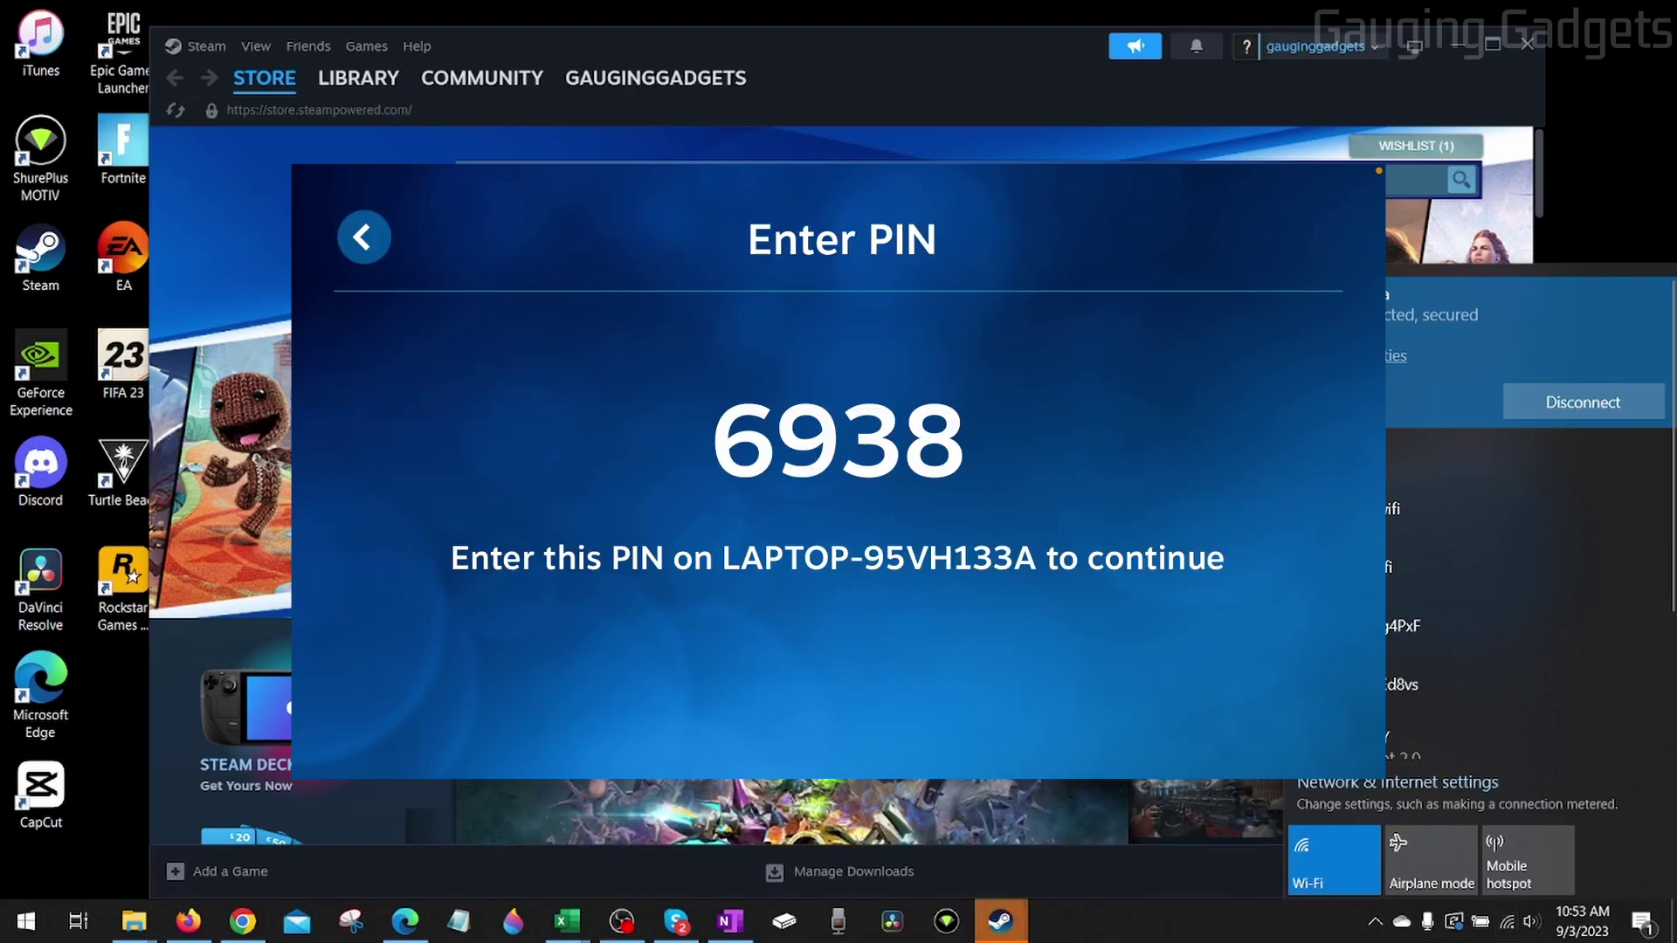
{"action": "left_click", "coordinate": [999, 920]}
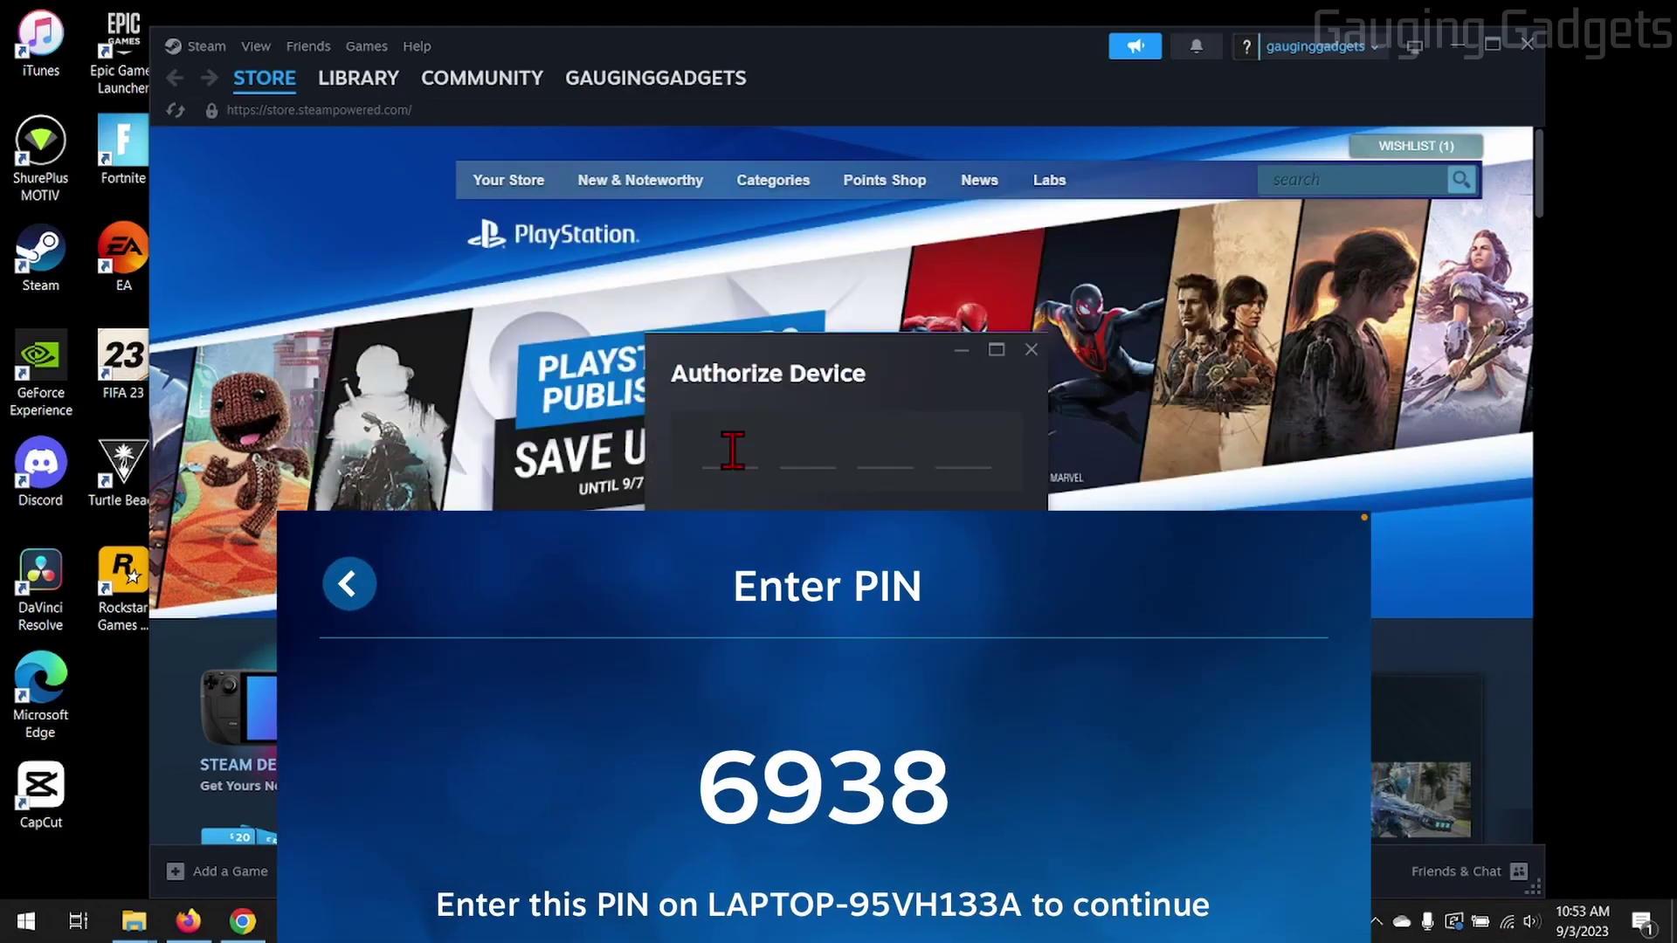
{"action": "type", "text": "69"}
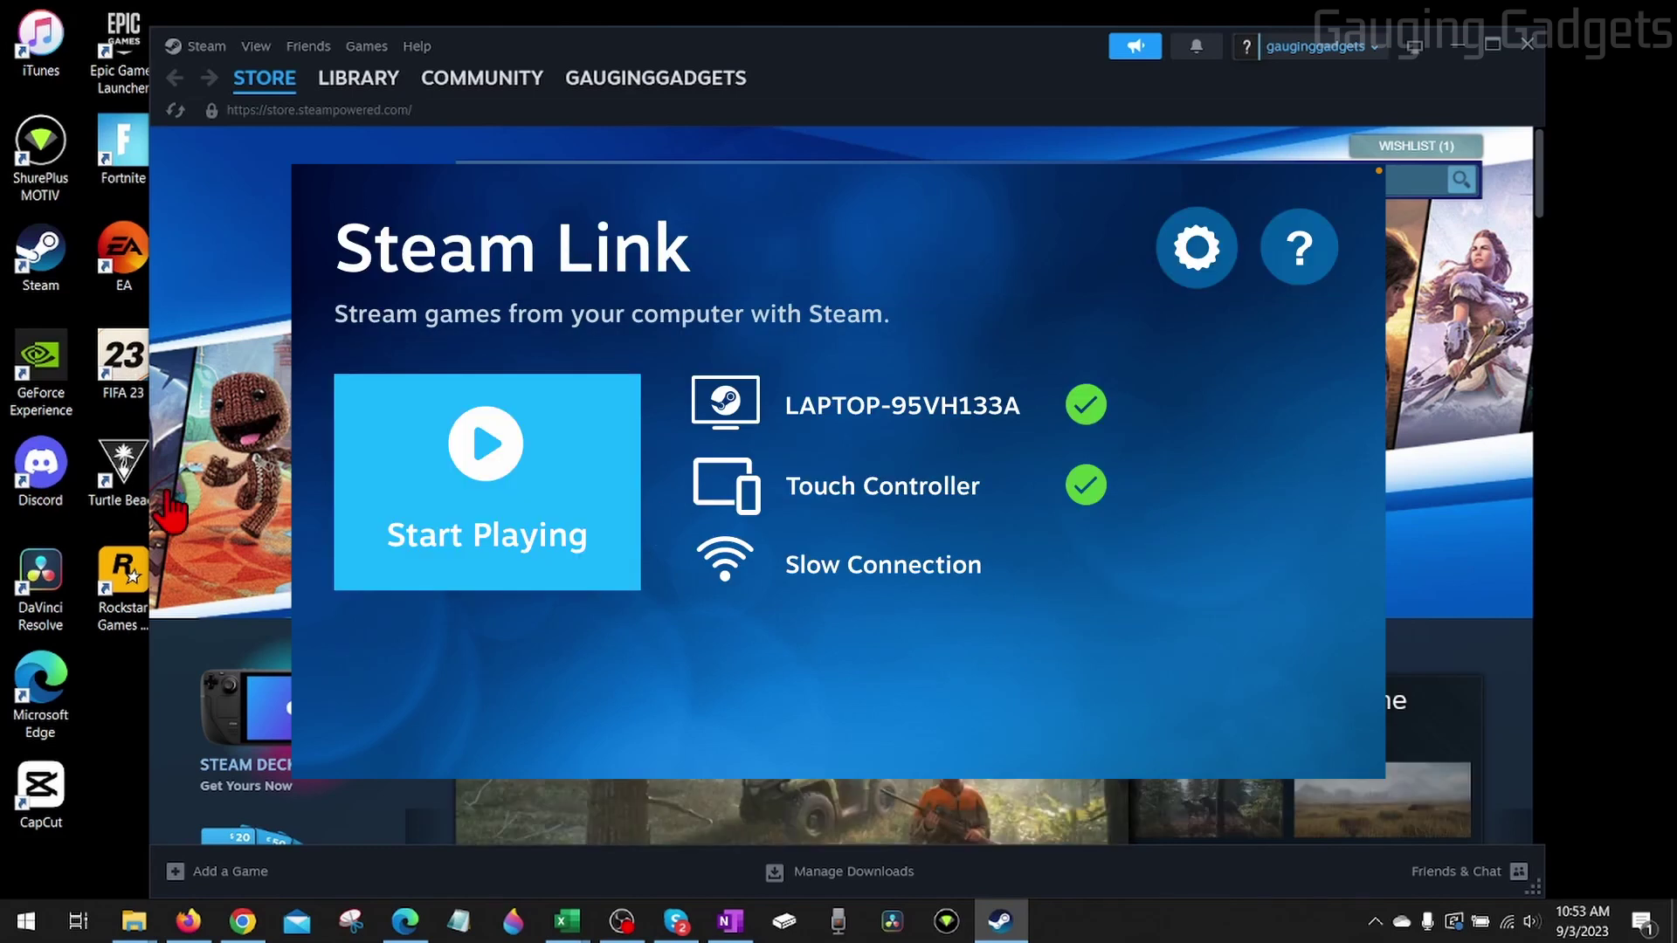
Start Playing from the paired laptop and continue to the streamed Steam Big Picture home
{"action": "left_click", "coordinate": [487, 483]}
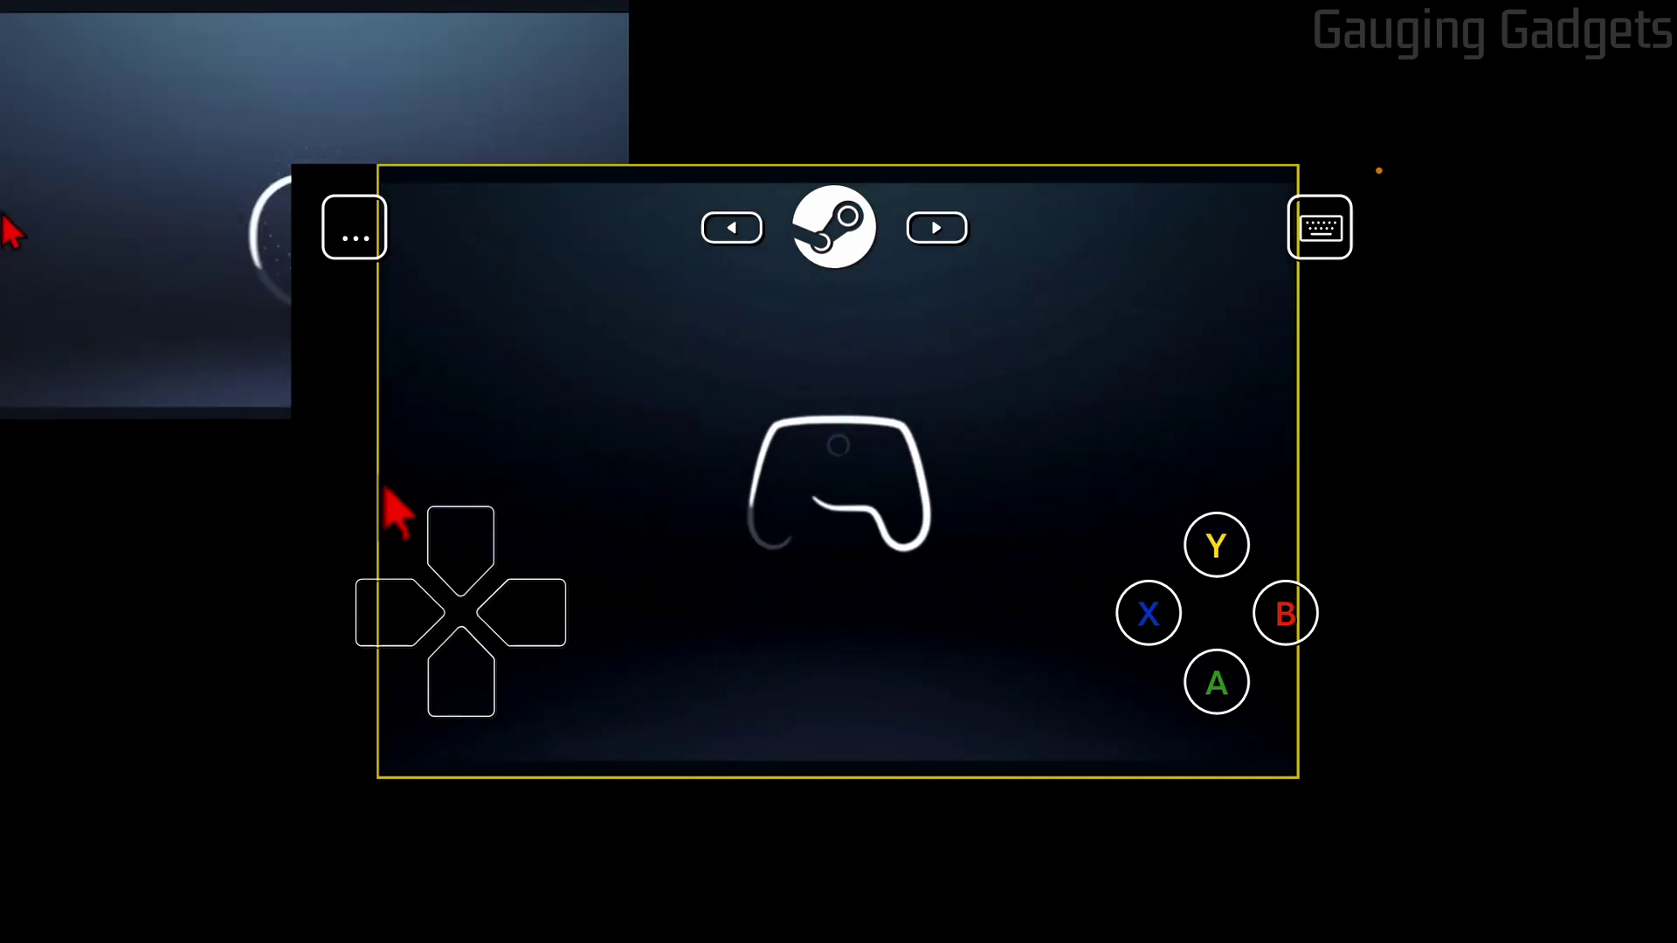
{"action": "left_click", "coordinate": [525, 614]}
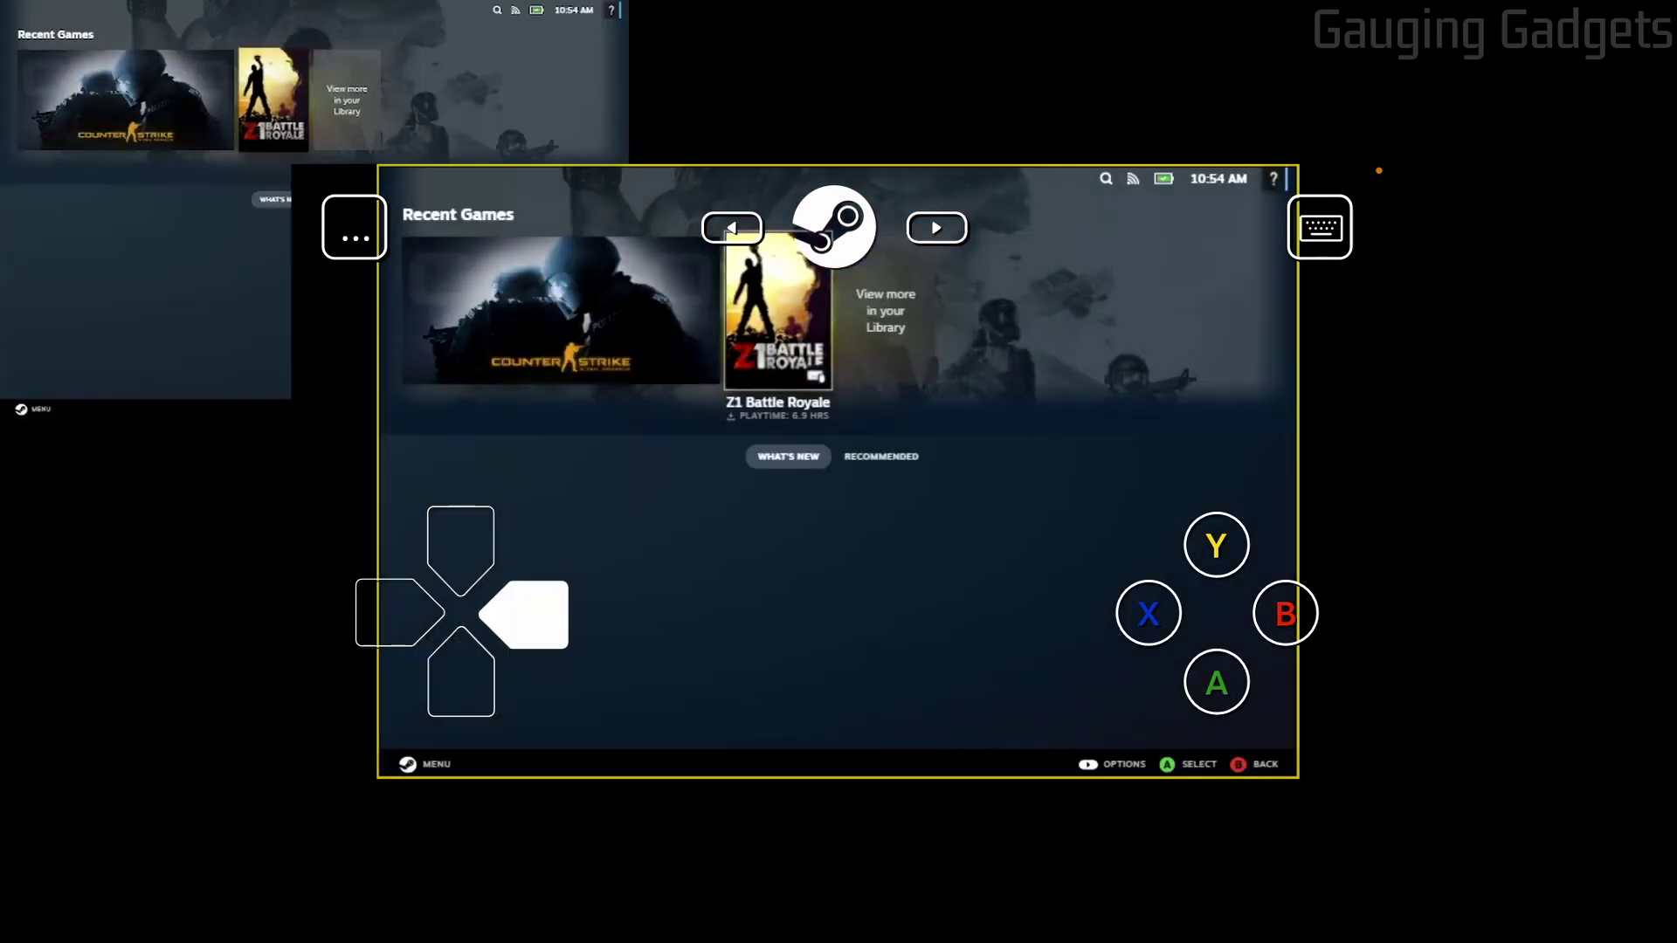